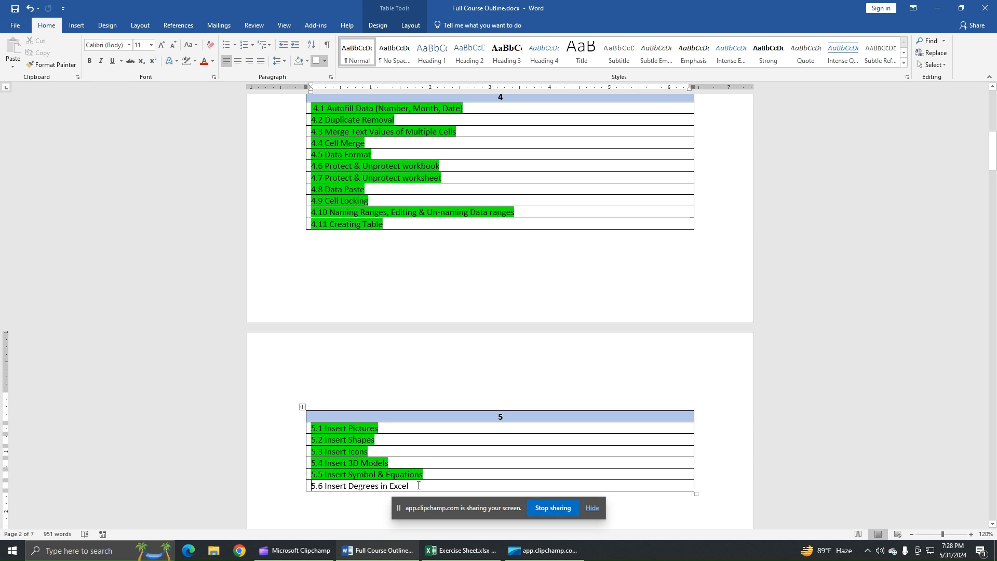
Switch to the Excel workbook and bring the temperature table area into view.
click(461, 551)
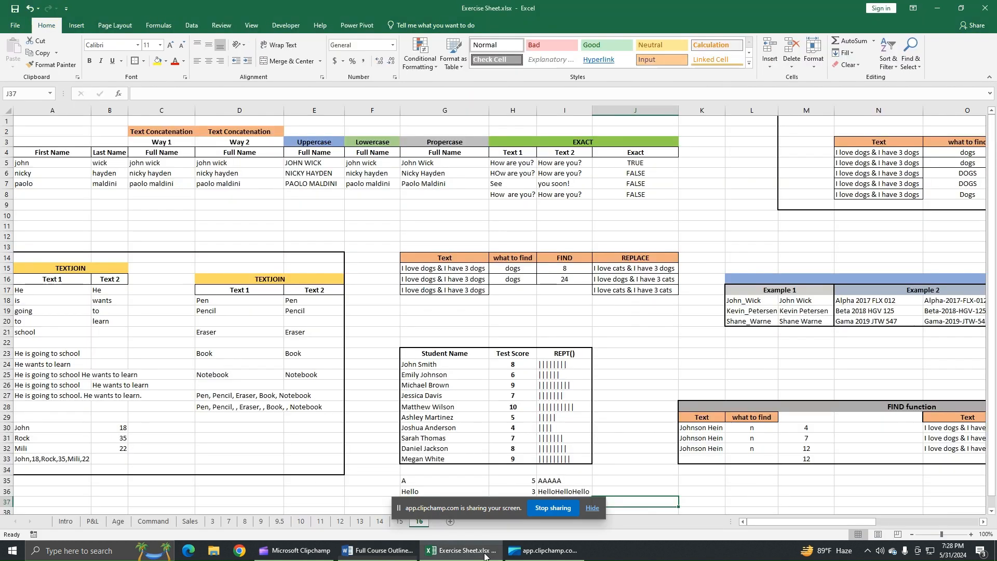
click(984, 522)
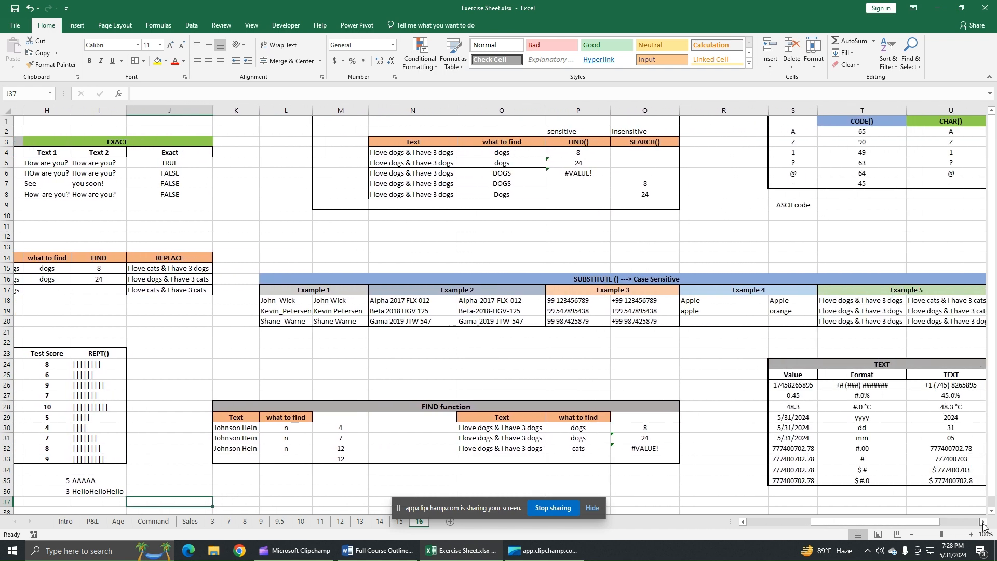
drag(983, 525, 982, 526)
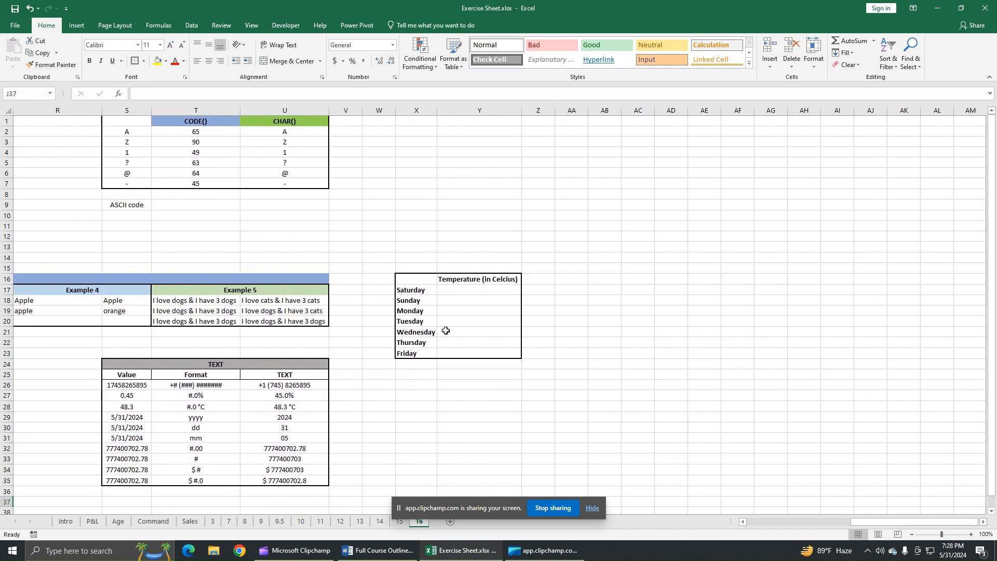
Insert a degree sign into cell X12 using the Symbol dialog's Latin-1 Supplement subset.
click(427, 236)
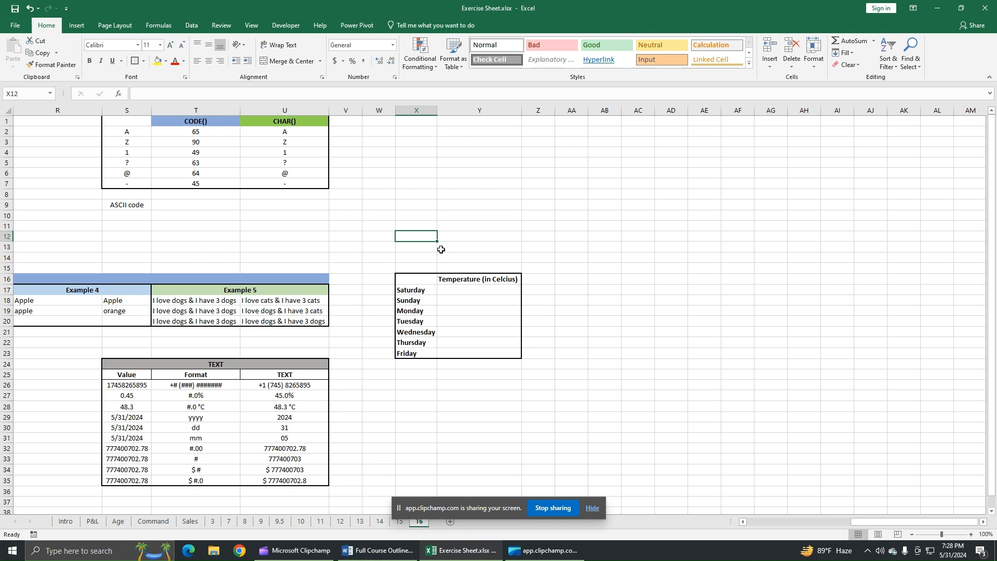
click(76, 26)
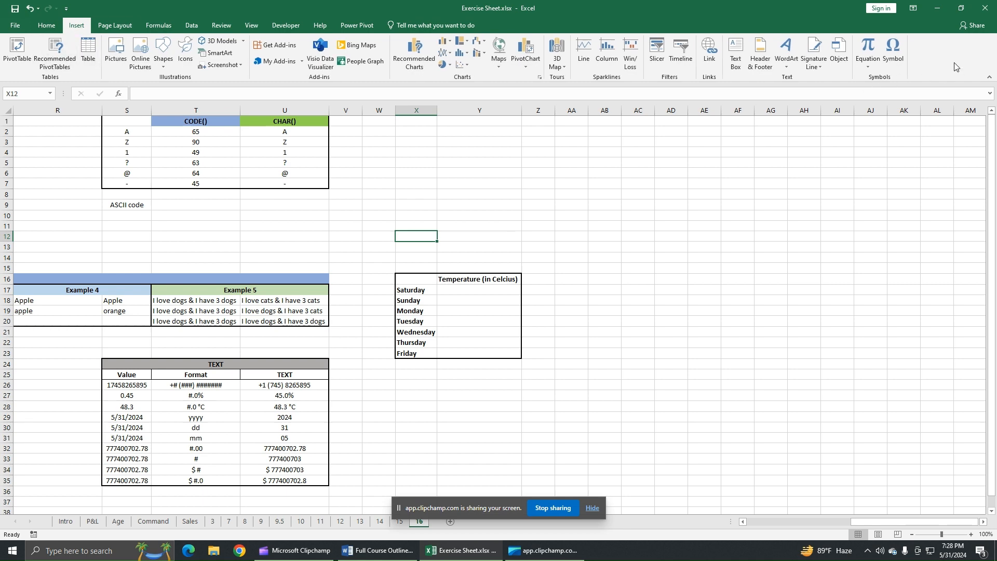
click(898, 59)
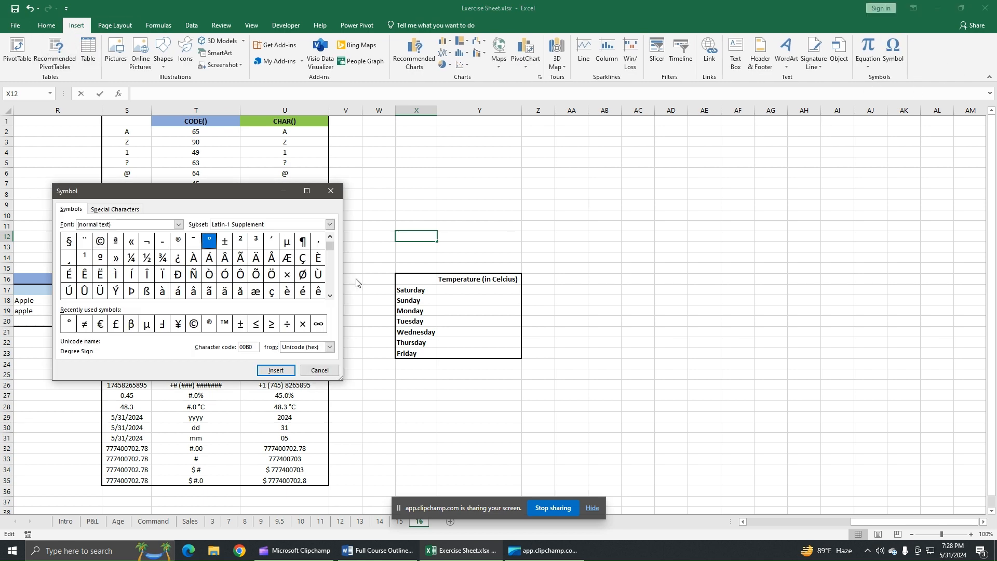
click(294, 225)
click(256, 236)
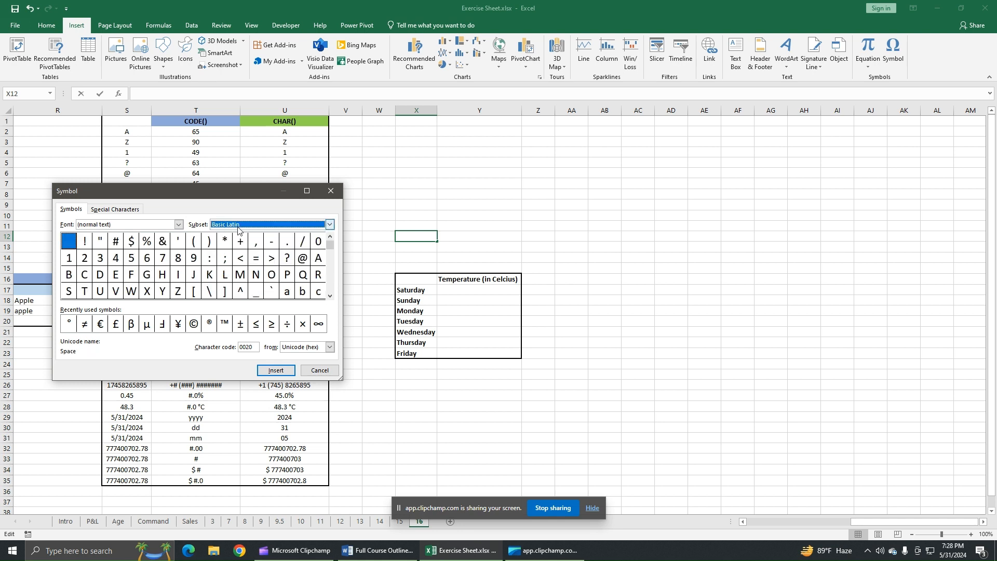
click(331, 296)
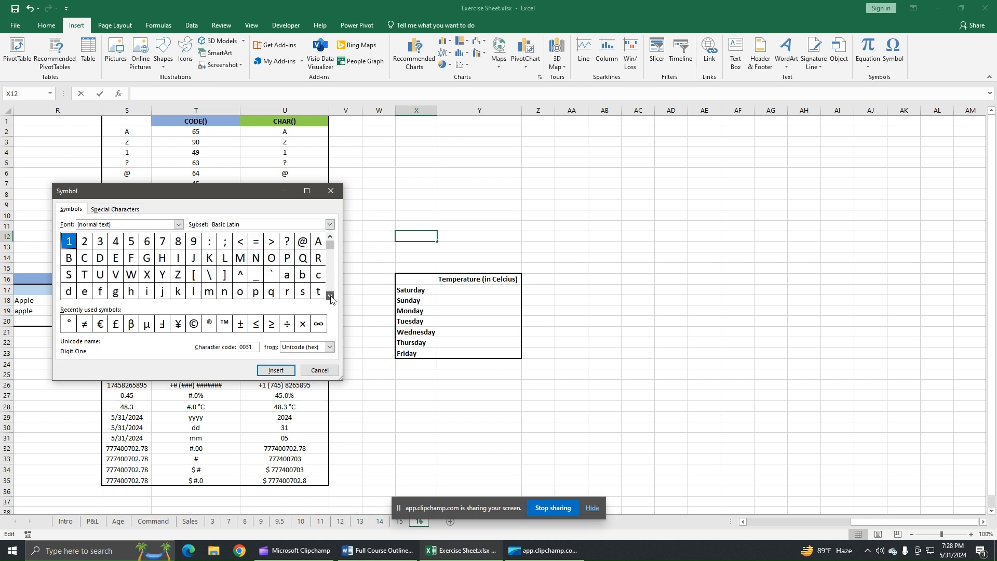
click(331, 296)
click(330, 296)
click(330, 296)
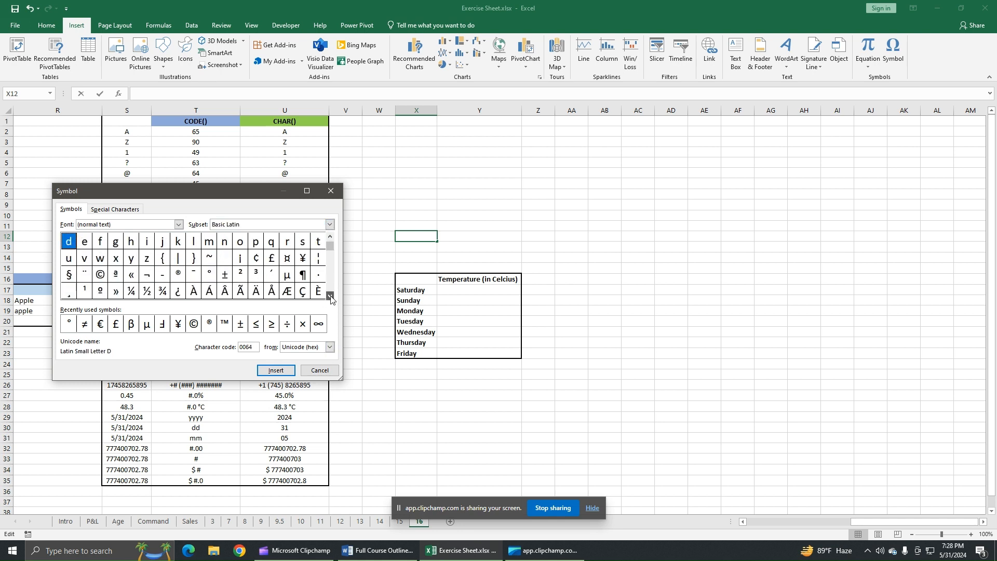
click(209, 274)
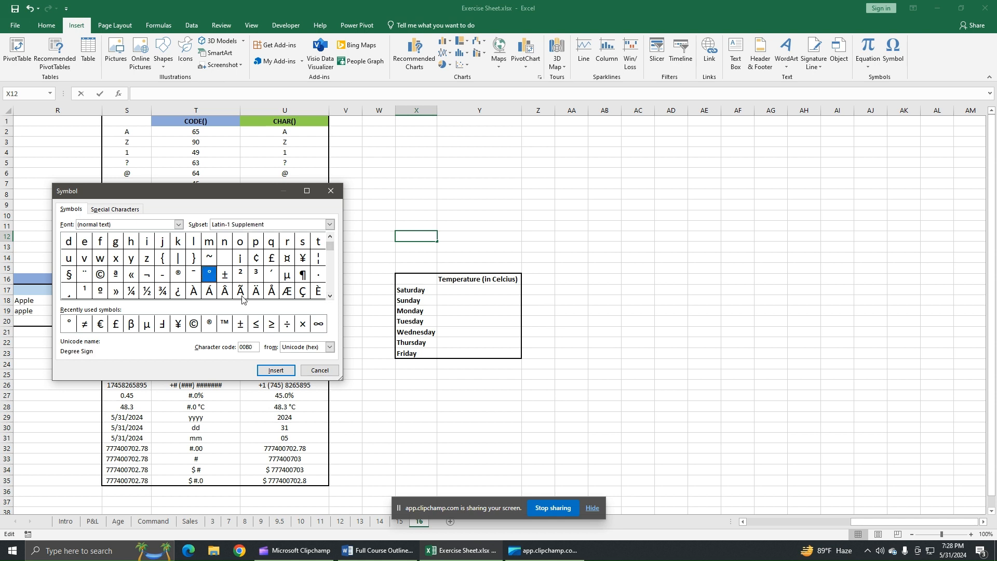
click(275, 371)
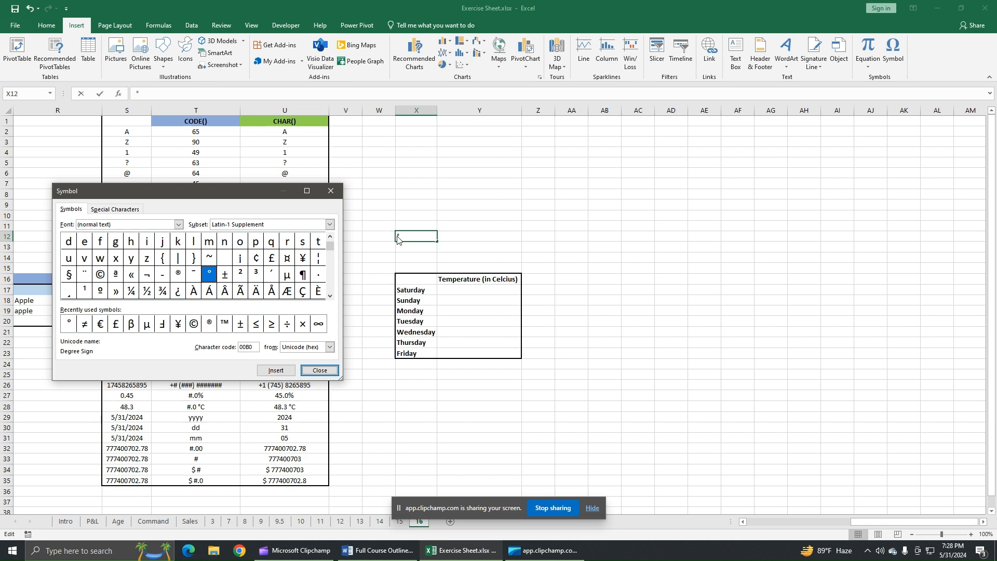
click(319, 371)
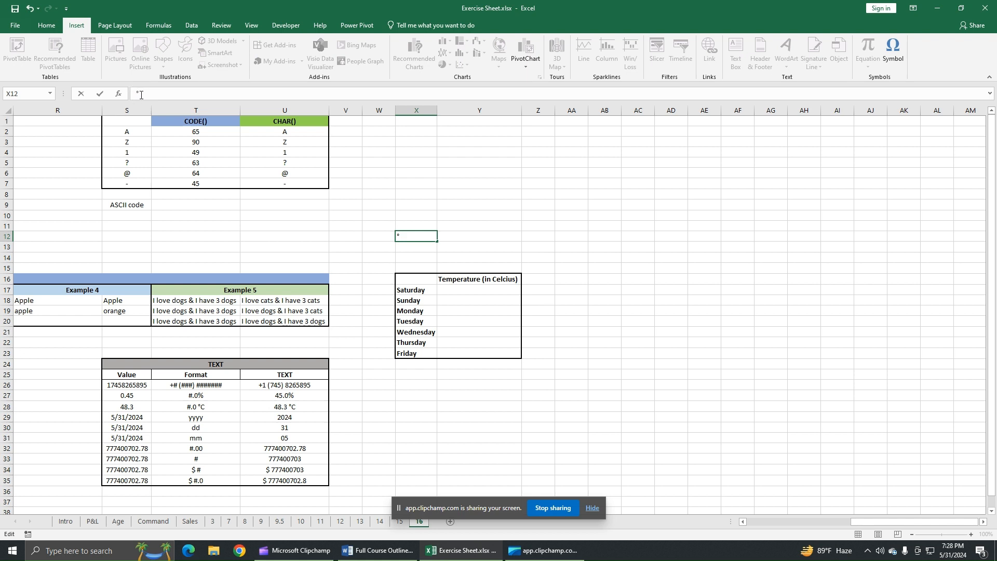
Complete cell X12's entry as 40°C.
click(136, 95)
text(40°C)
key(Return)
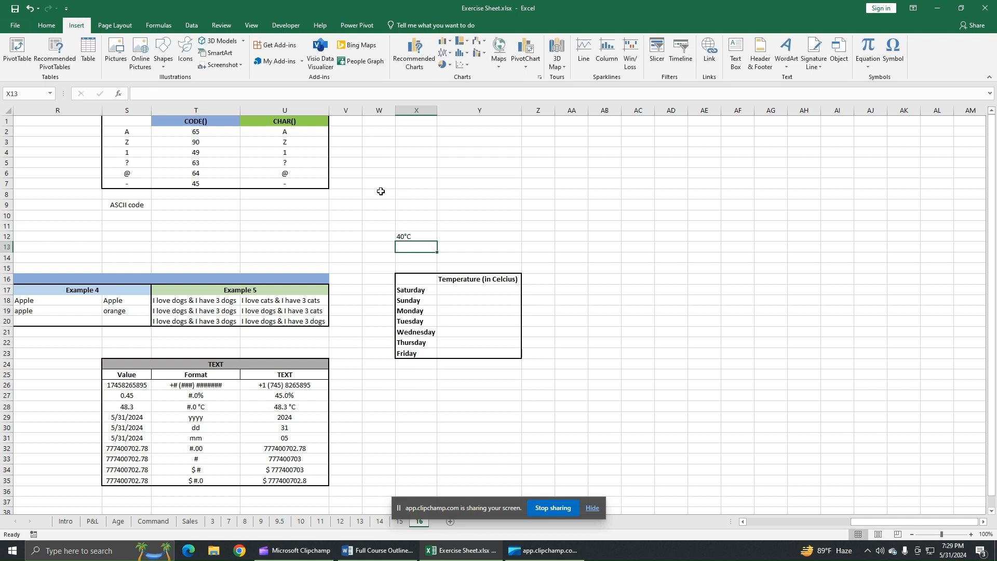
Enter 50 in cell X13 and insert a degree sign after it from the Symbol dialog.
text(50)
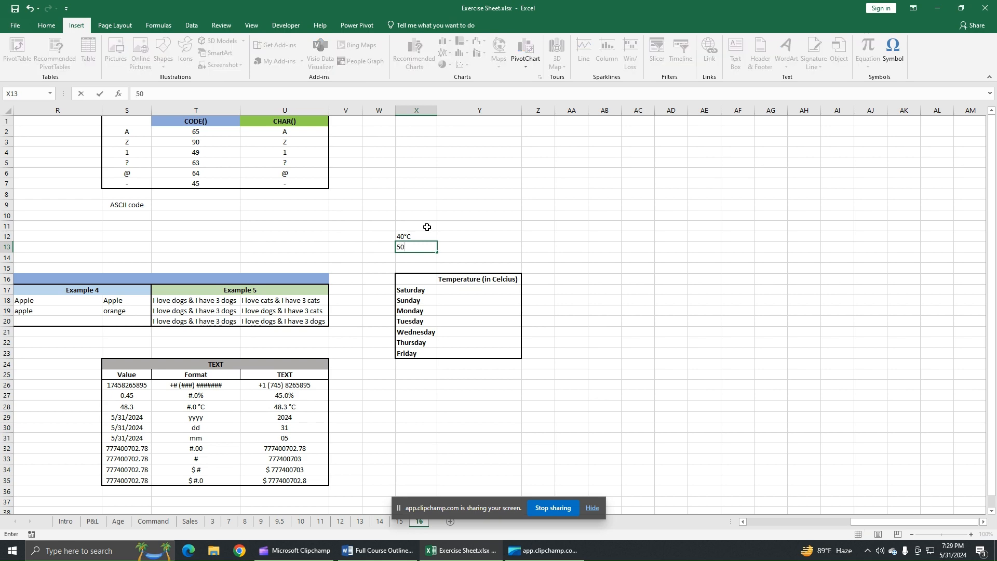
click(894, 52)
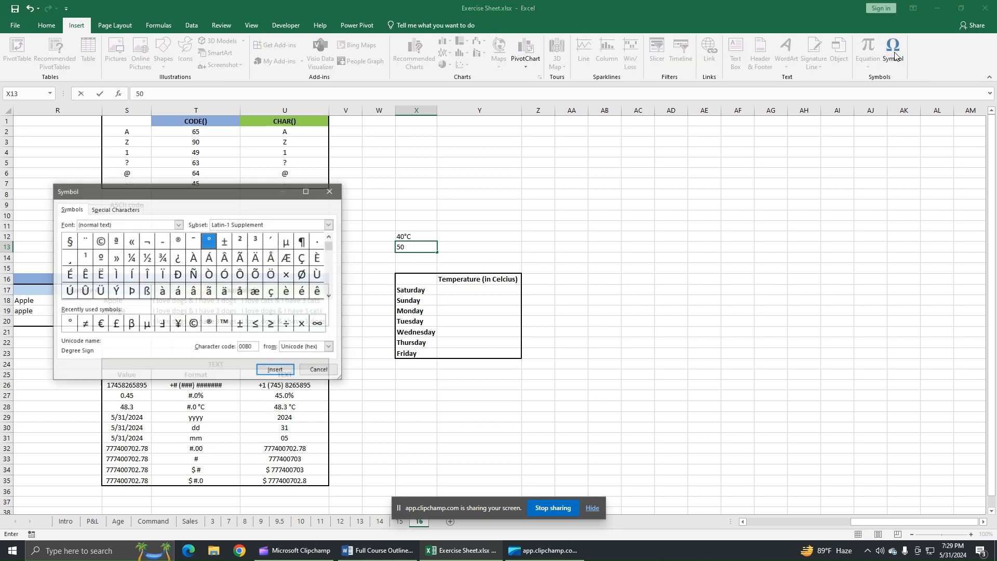
click(329, 224)
click(245, 234)
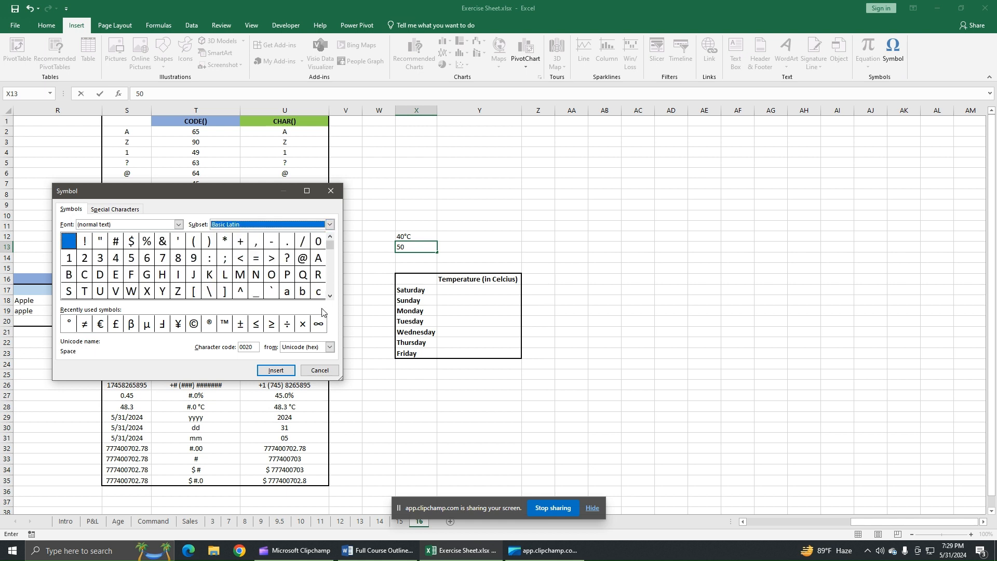
click(330, 296)
click(329, 296)
click(329, 296)
click(330, 296)
click(209, 275)
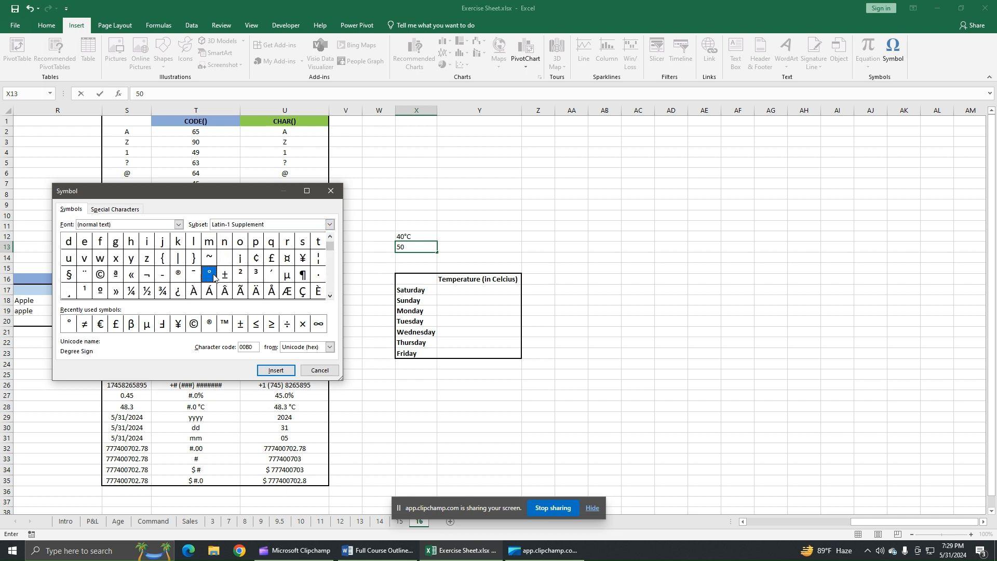
click(280, 371)
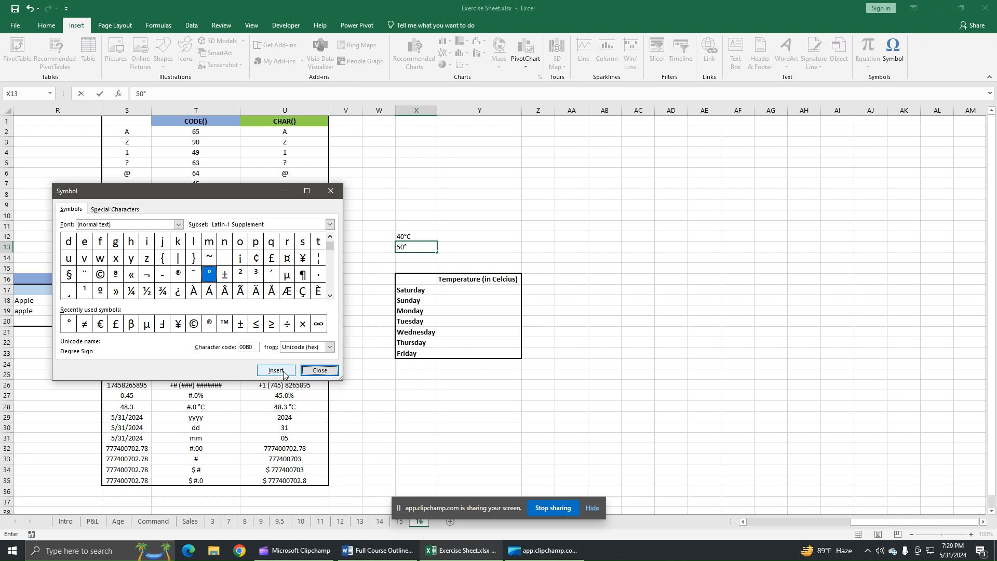
click(320, 371)
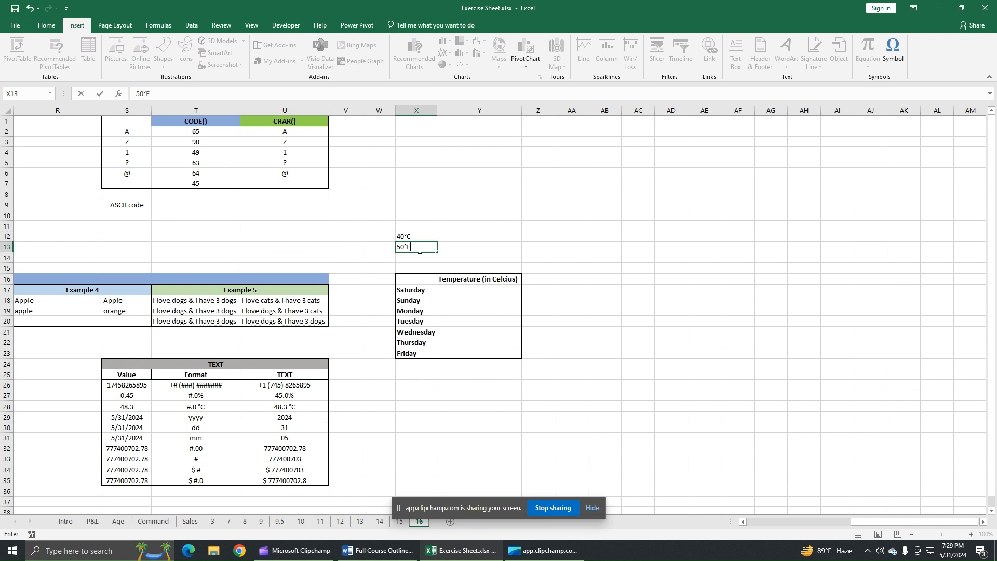
Edit cell X13 so it reads 84°F.
click(138, 94)
key(BackSpace)
key(BackSpace)
text(84)
key(Return)
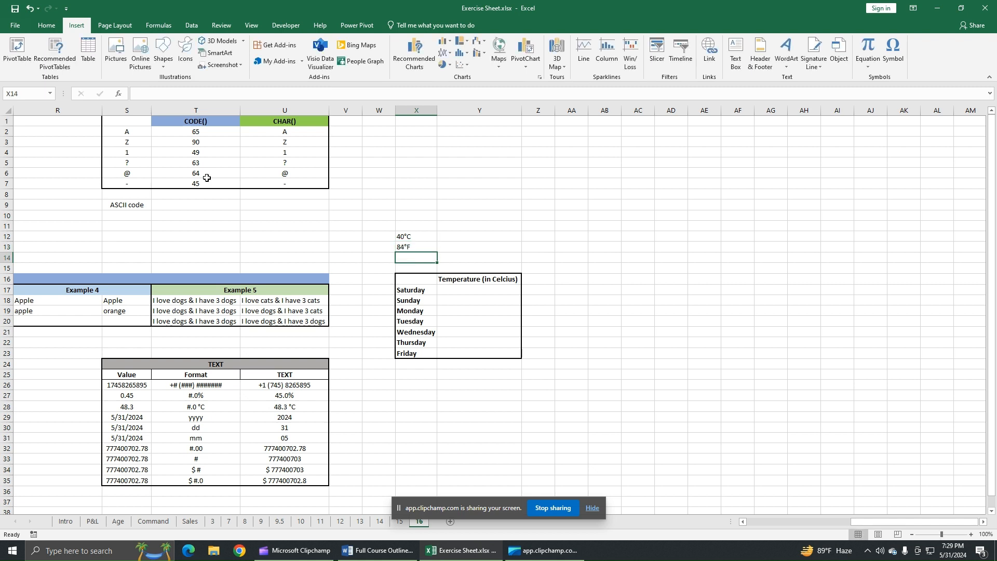
click(568, 233)
click(423, 240)
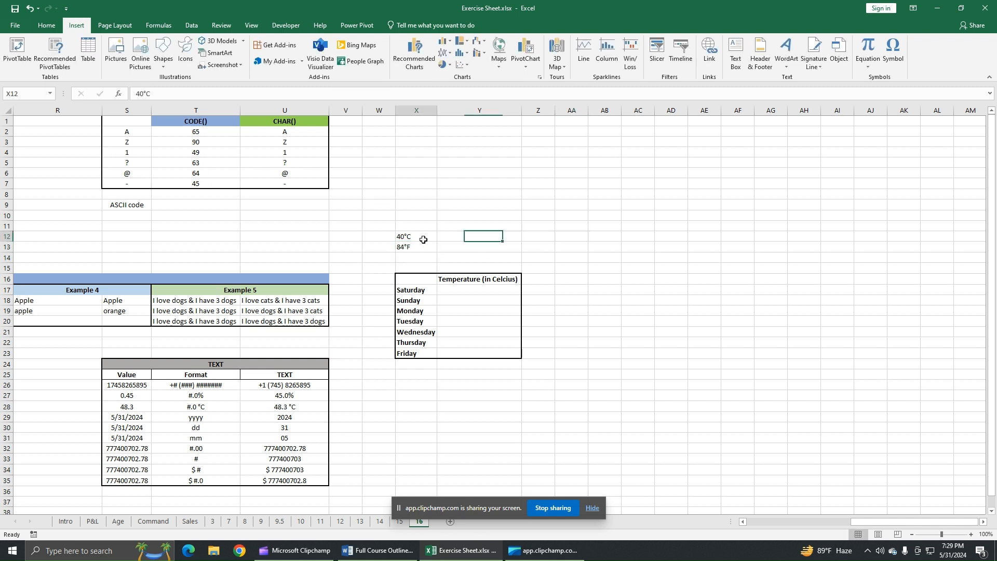
drag(423, 240, 425, 247)
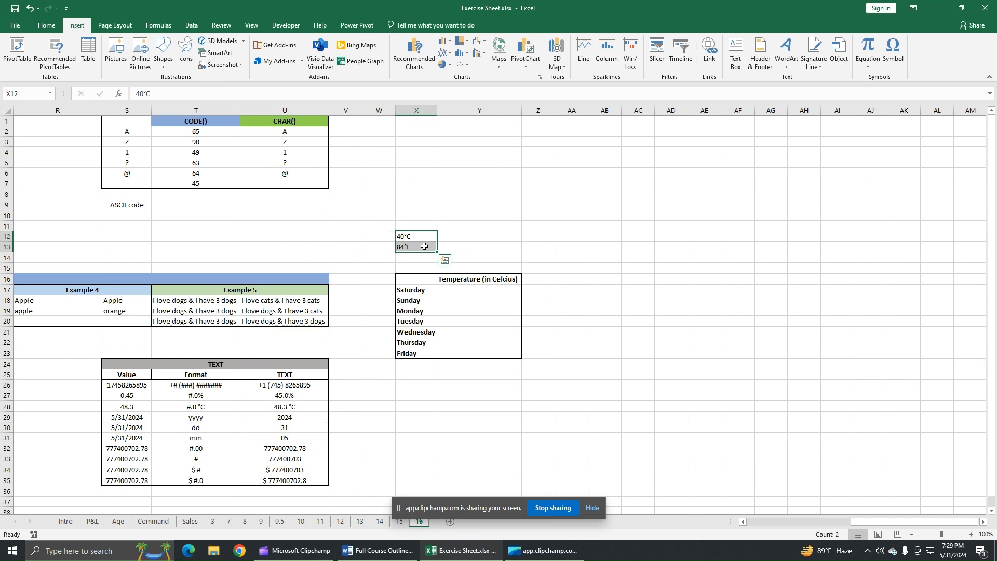
Give Saturday's temperature cell Y17 a custom number format that shows a degree sign after numbers.
click(483, 291)
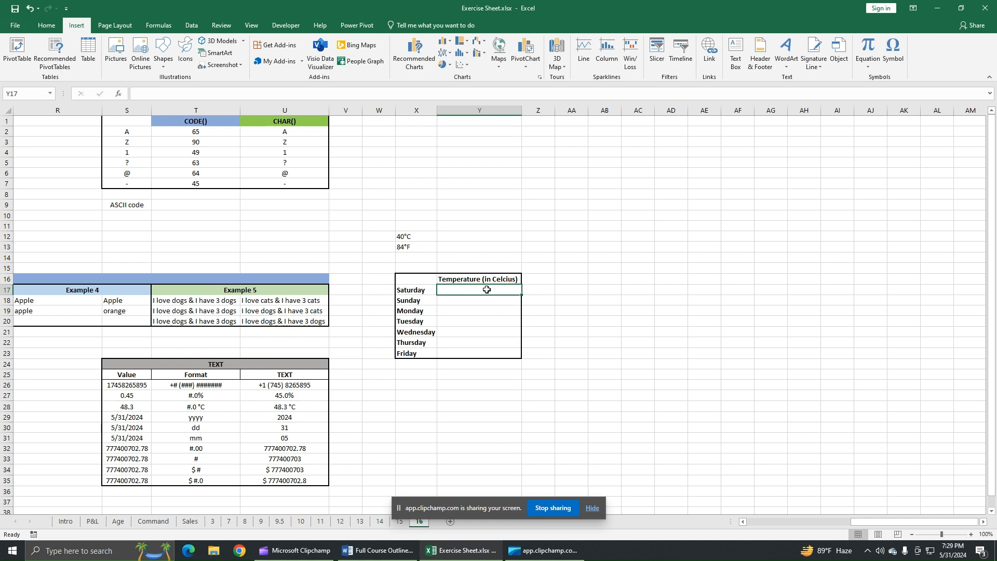
click(482, 306)
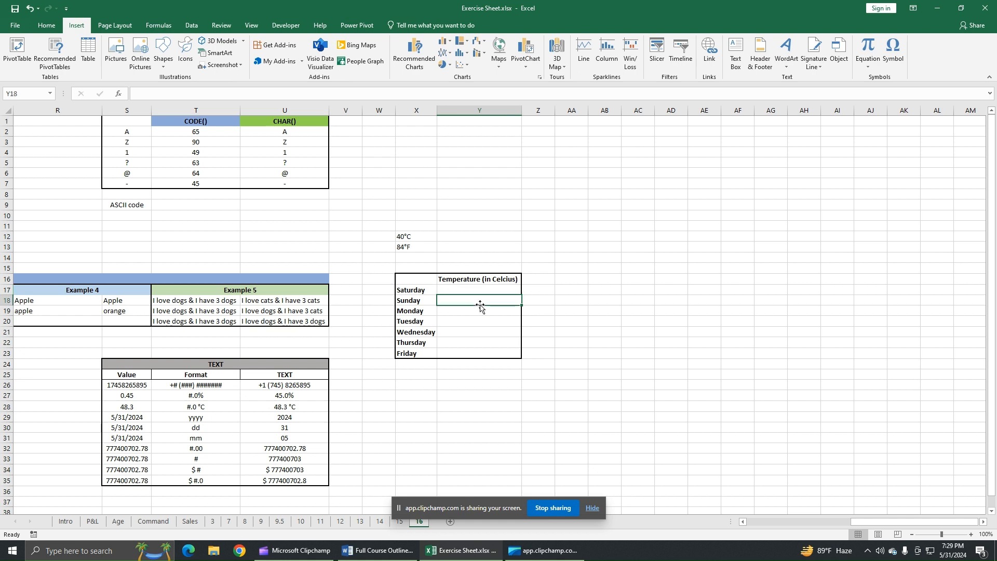
click(478, 291)
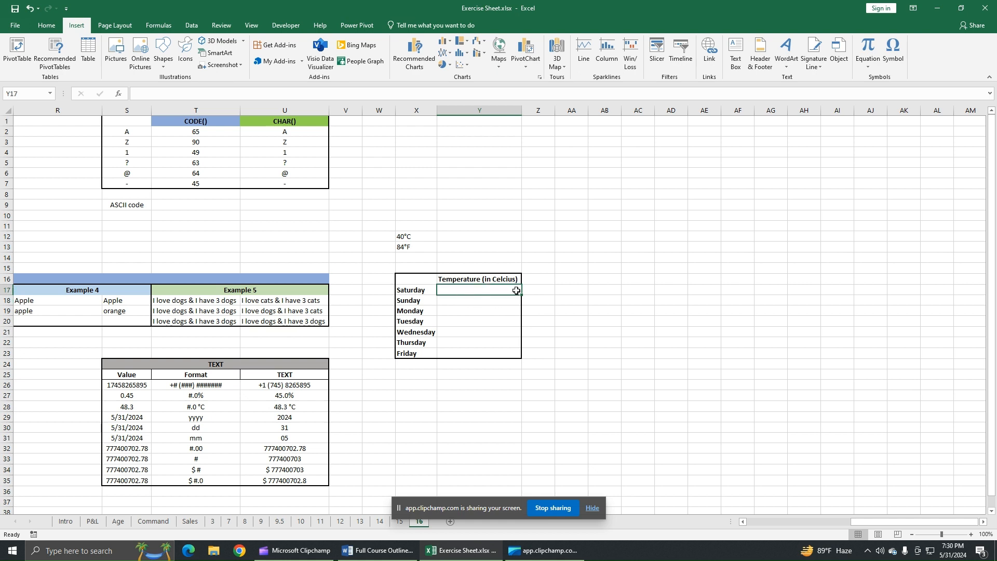
click(48, 25)
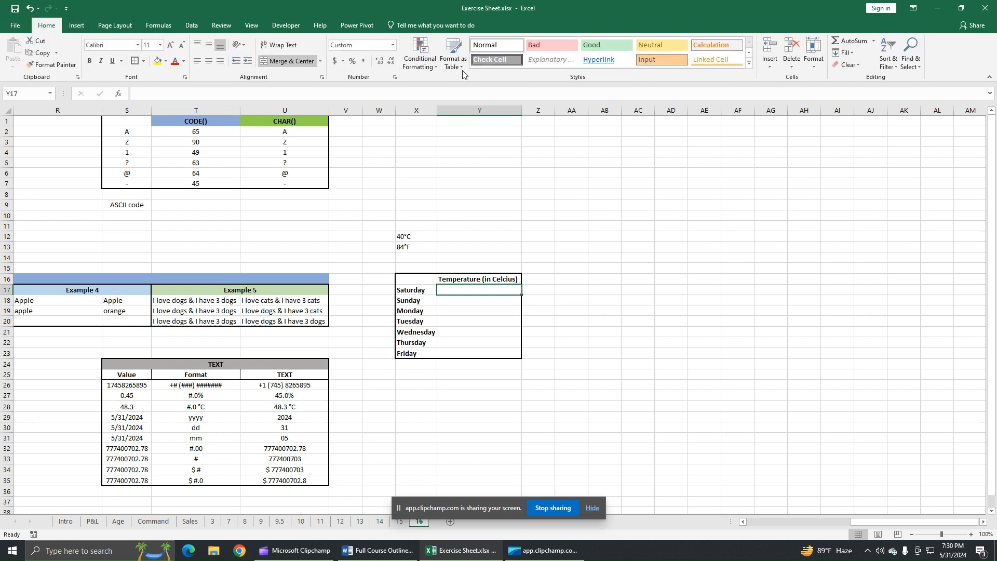
click(394, 78)
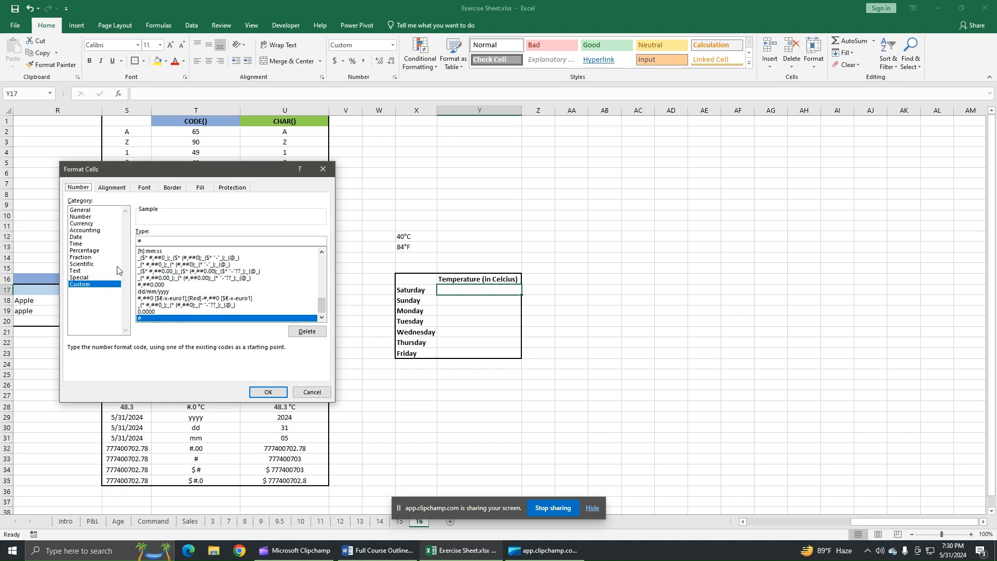
click(96, 285)
drag(144, 242, 134, 244)
key(BackSpace)
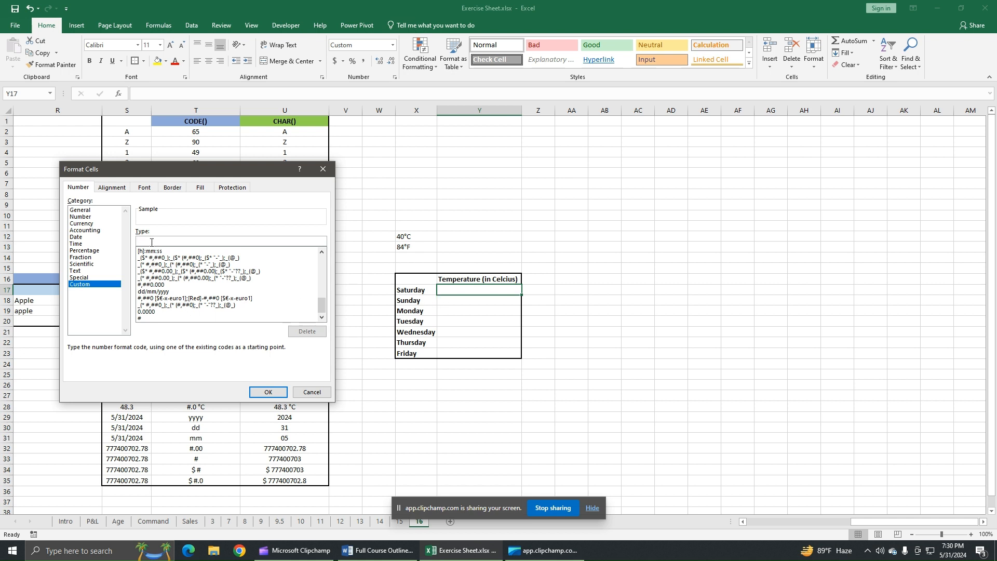
text(#°)
click(274, 394)
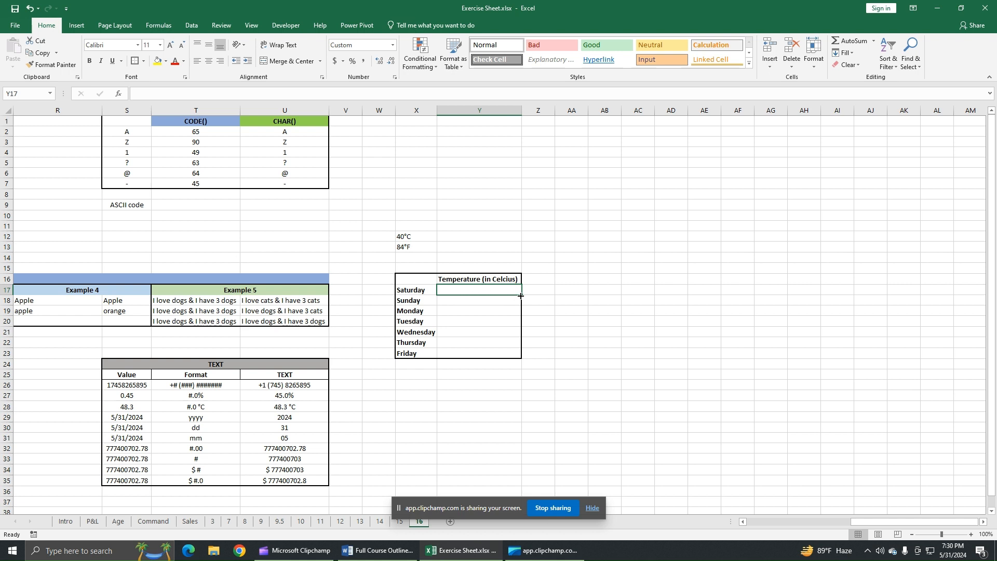
Fill cell Y17's formatting down through Y23.
drag(522, 294, 521, 358)
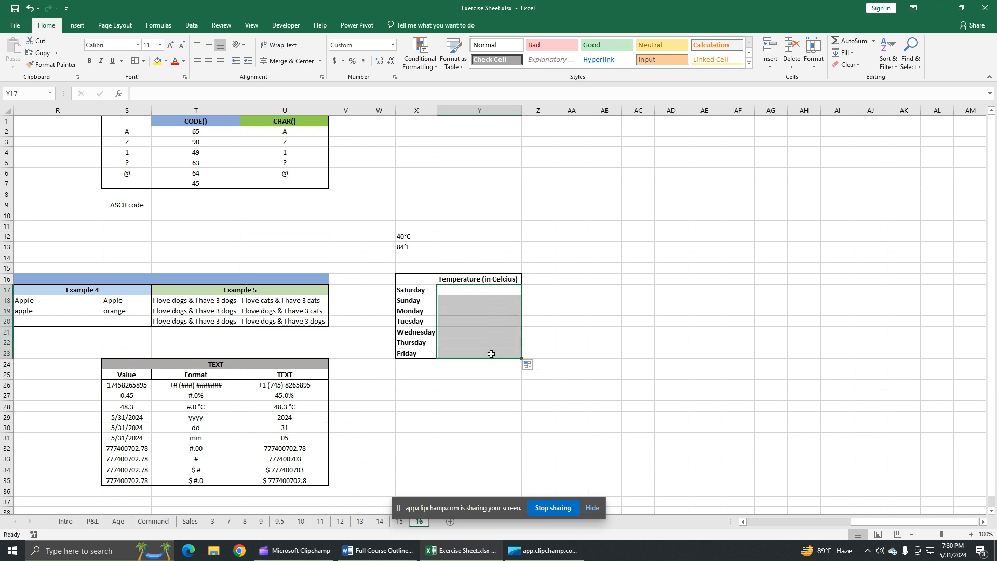
click(486, 291)
click(562, 341)
click(499, 292)
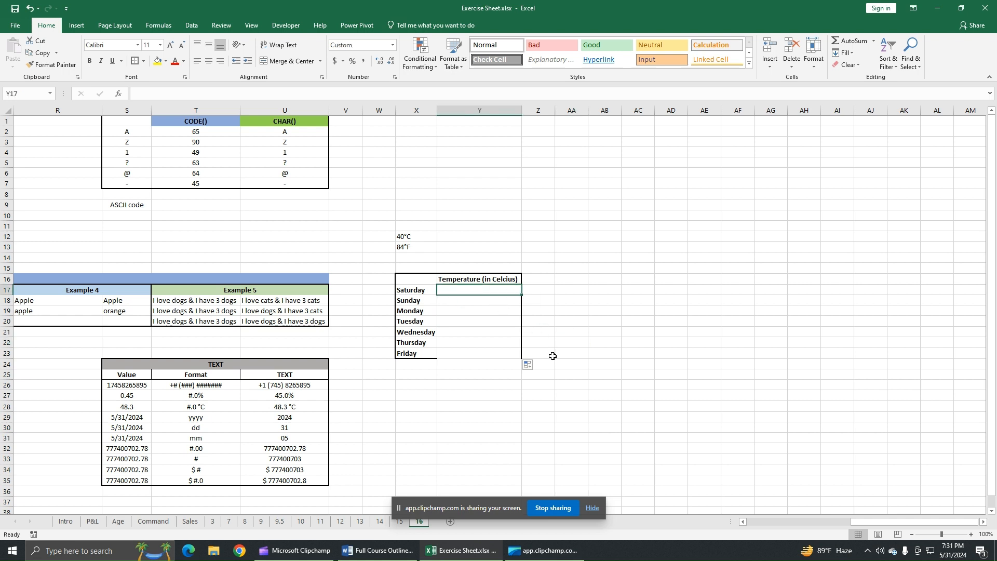
Enter 45 as Saturday's temperature and center the temperature cells Y17 to Y23.
text(45)
key(Return)
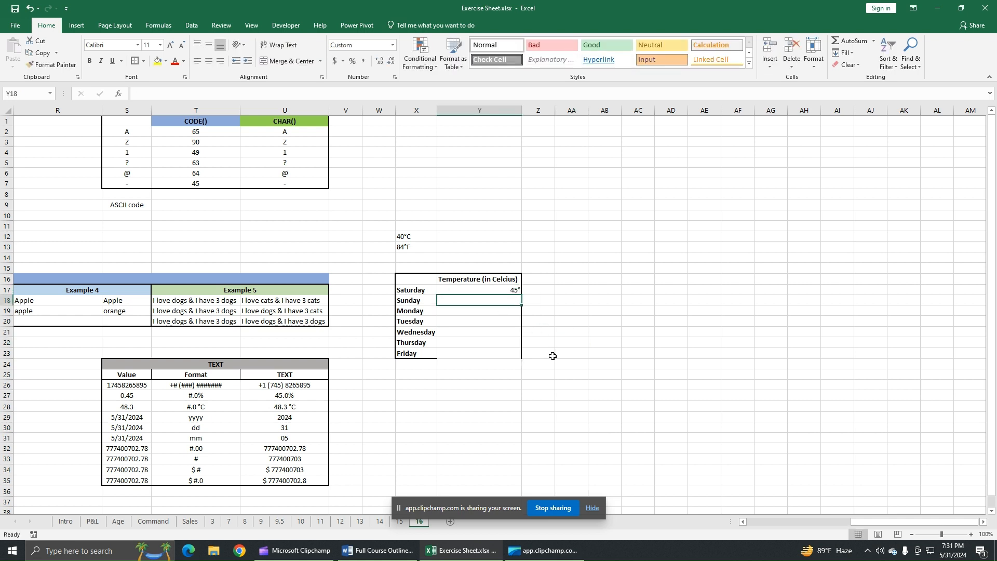
drag(511, 293, 506, 353)
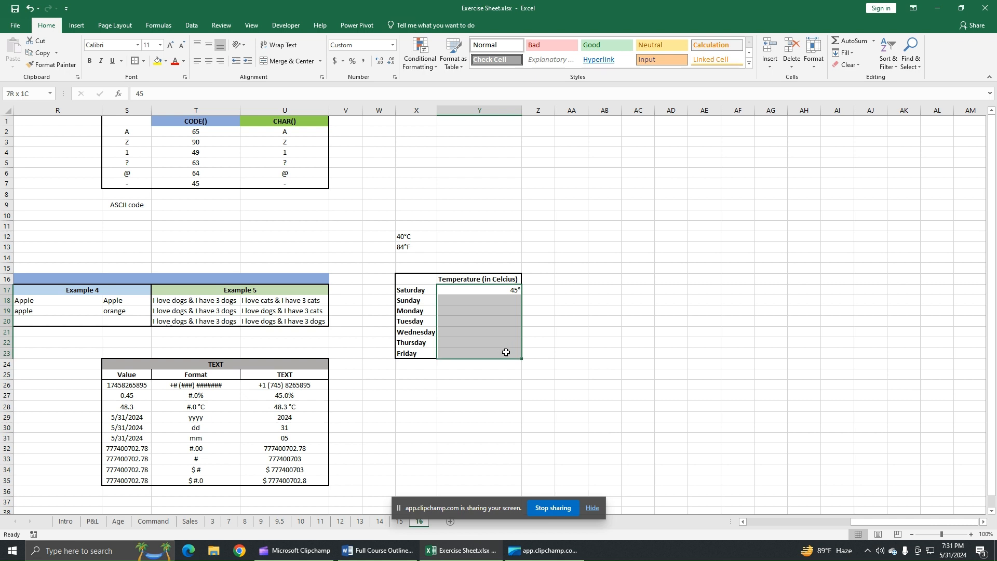
click(208, 61)
Enter 0176 in cell Y13.
click(513, 248)
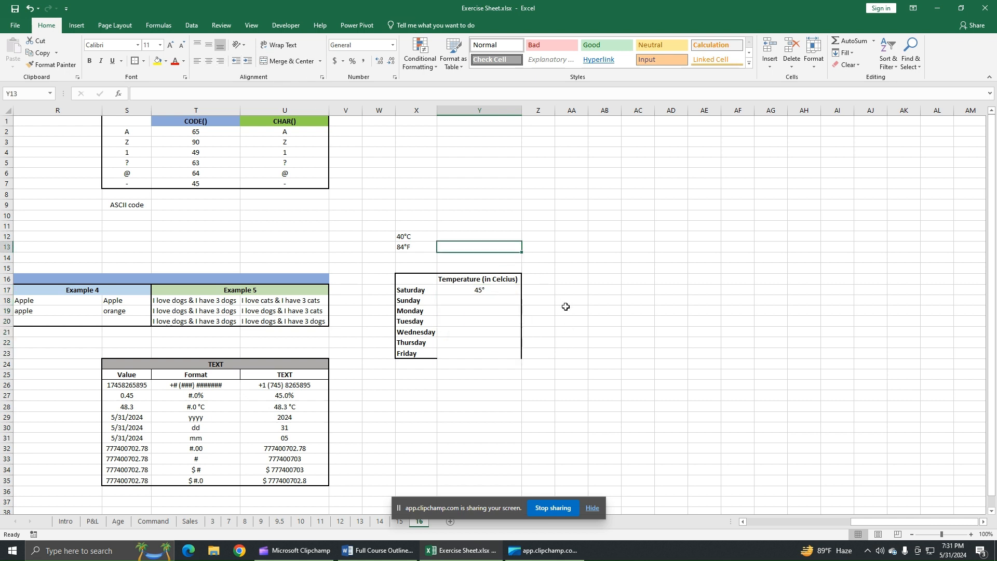
text(01)
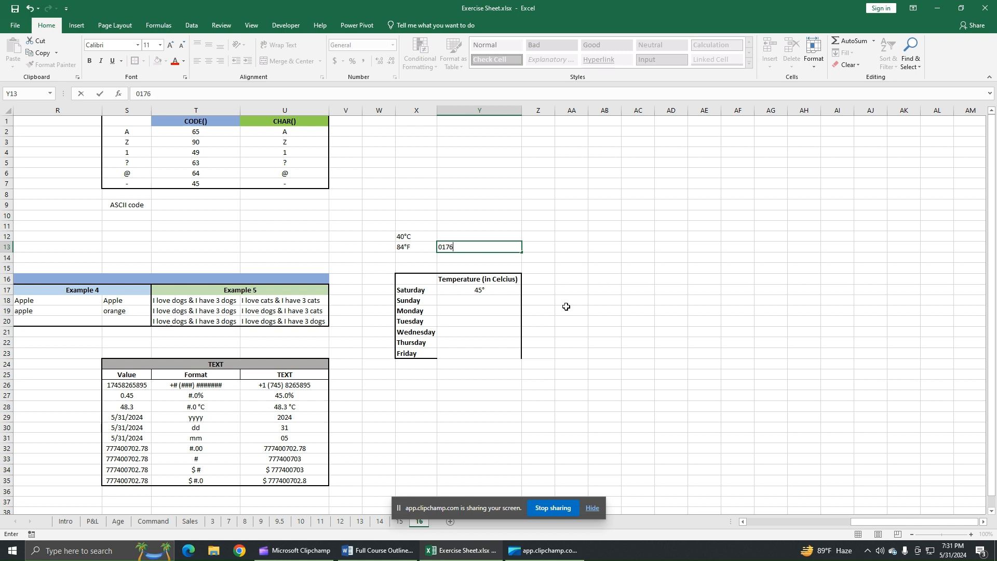
text(76)
key(Return)
Format cell Y13 as Text and restore the leading zero so it reads 0176.
click(513, 248)
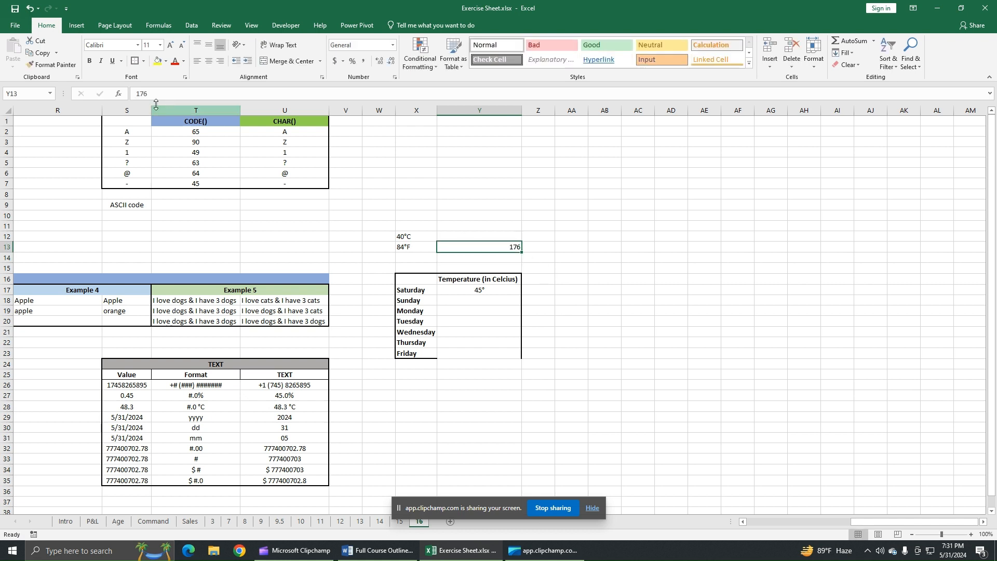
click(136, 94)
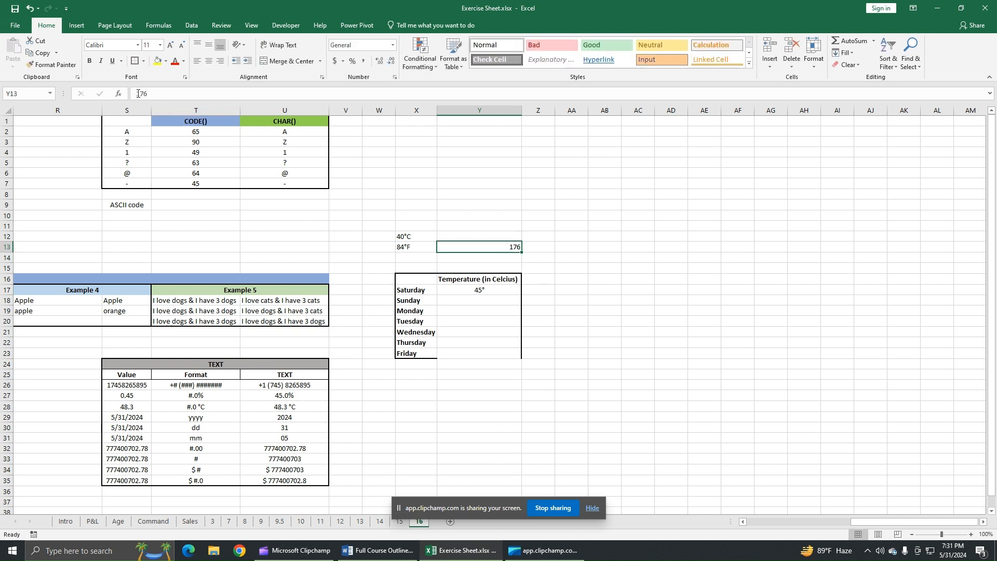
click(503, 249)
click(393, 45)
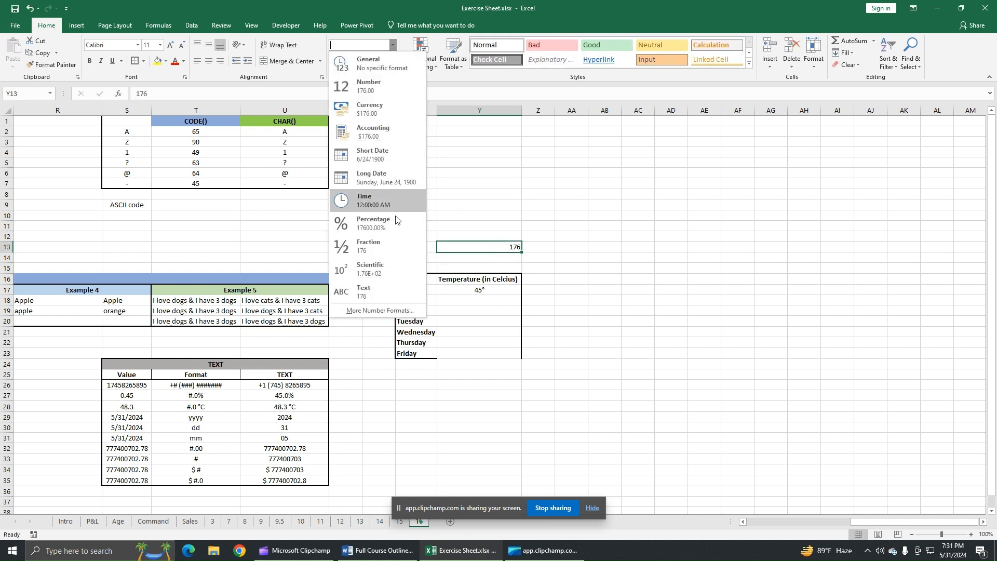
click(377, 289)
click(136, 94)
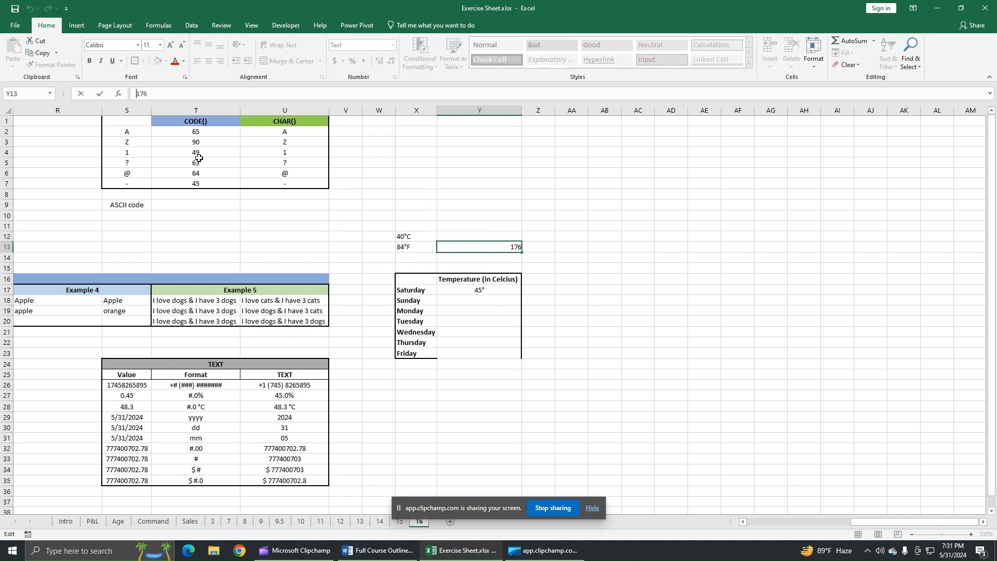
text(0)
key(Return)
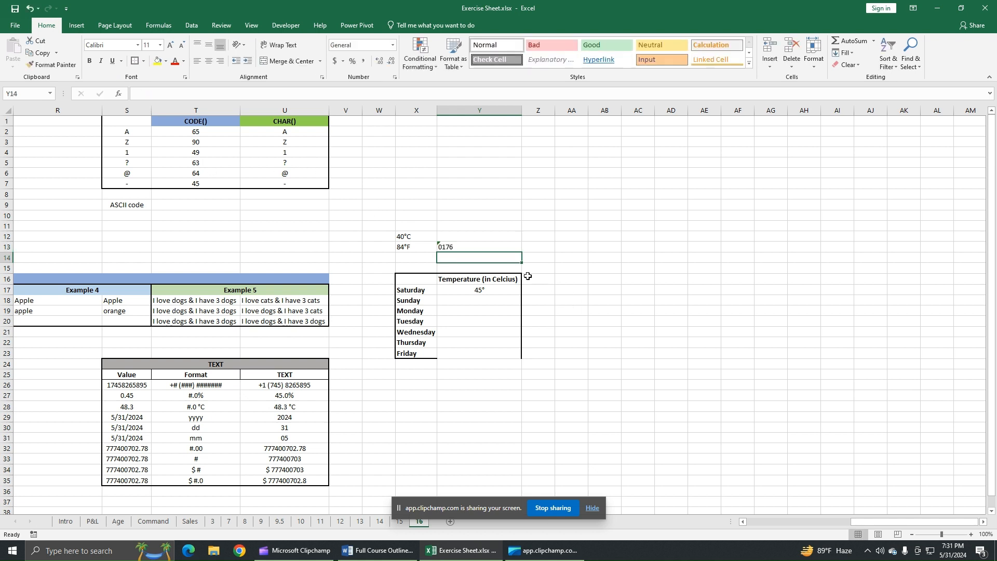
Append " - Code for Degrees" to the text in cell Y13.
click(467, 247)
click(194, 95)
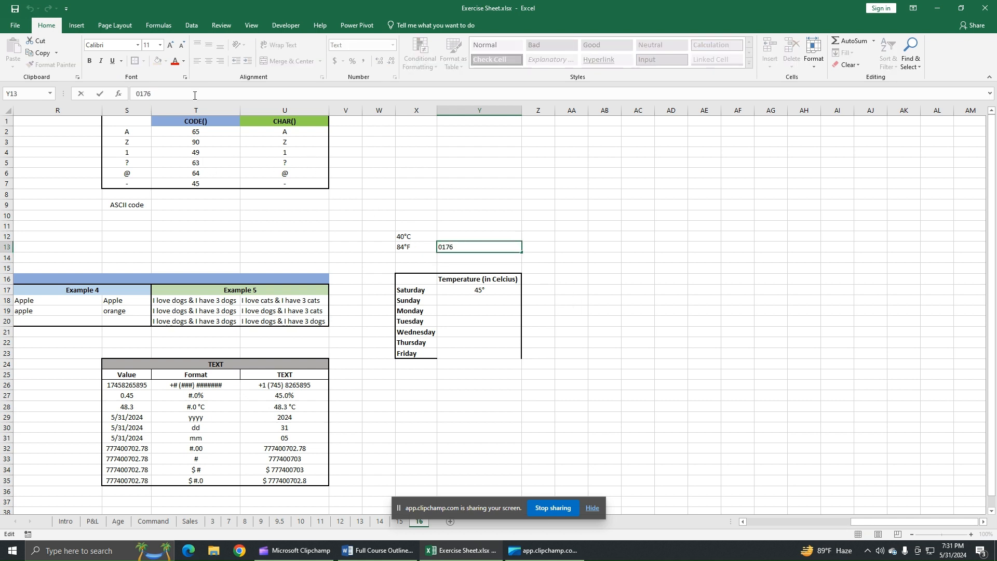
text(- Code for Degrees)
key(Return)
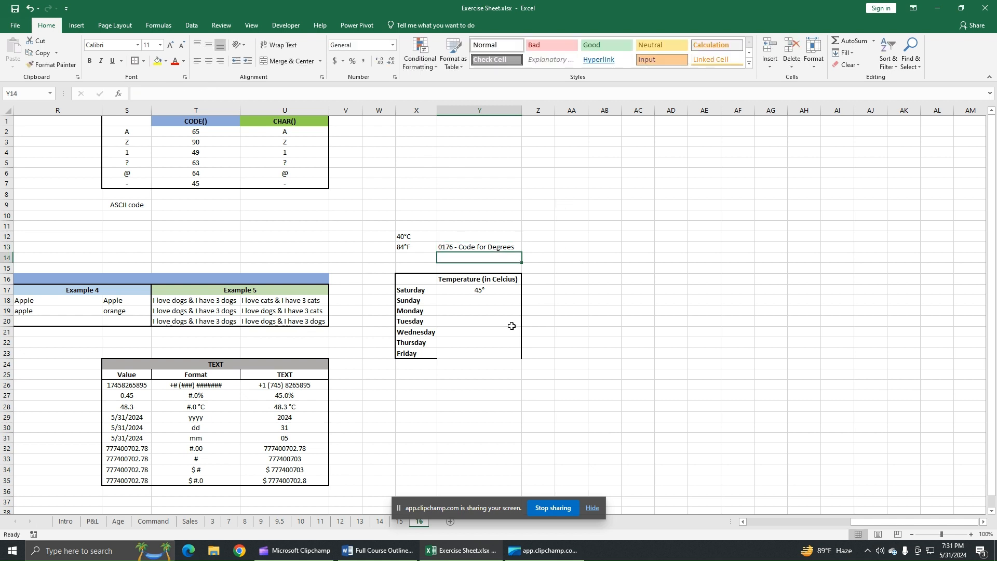
Enter 50 and 30 as the Sunday and Monday temperatures in Y18 and Y19.
click(493, 300)
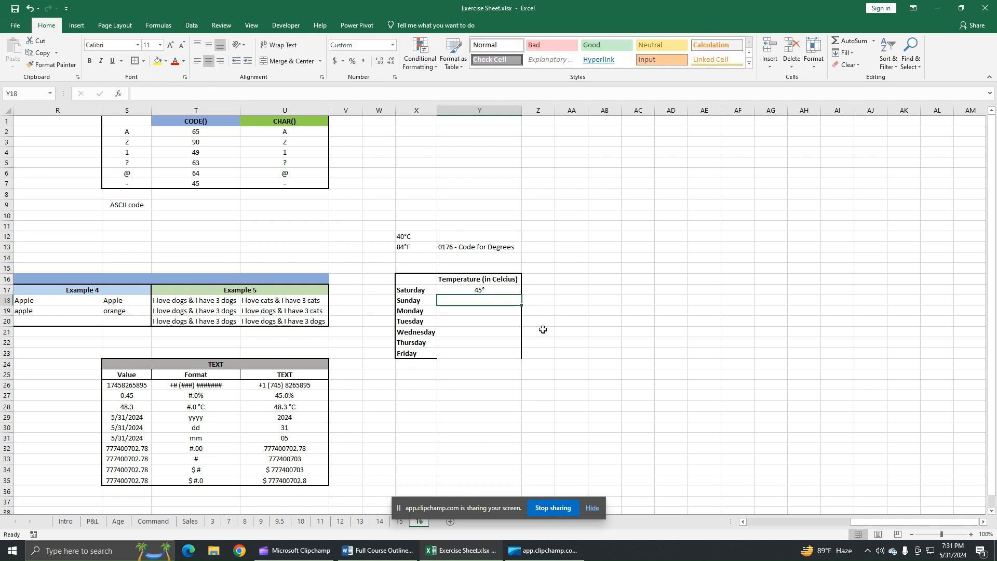
text(50)
key(Return)
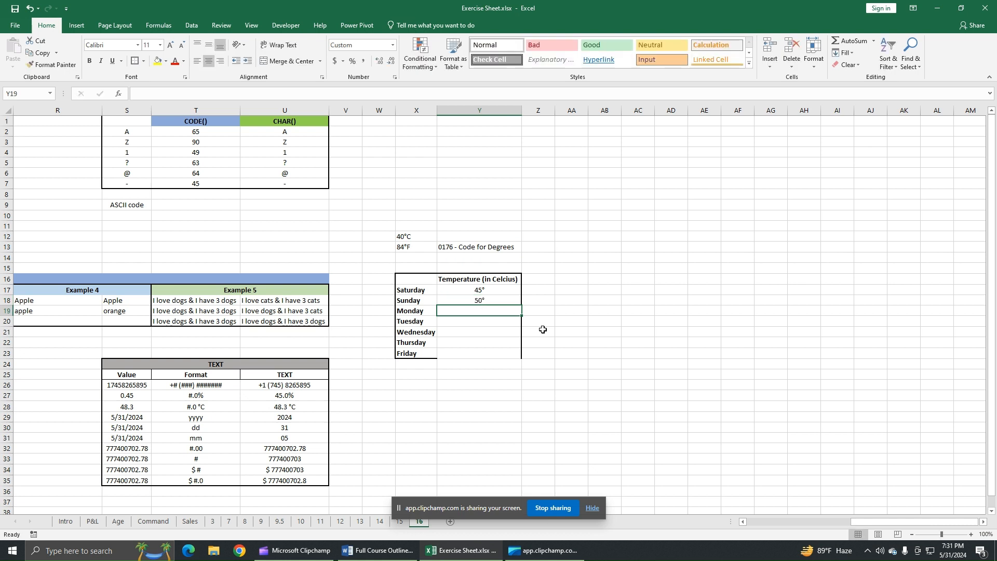
text(30)
key(Return)
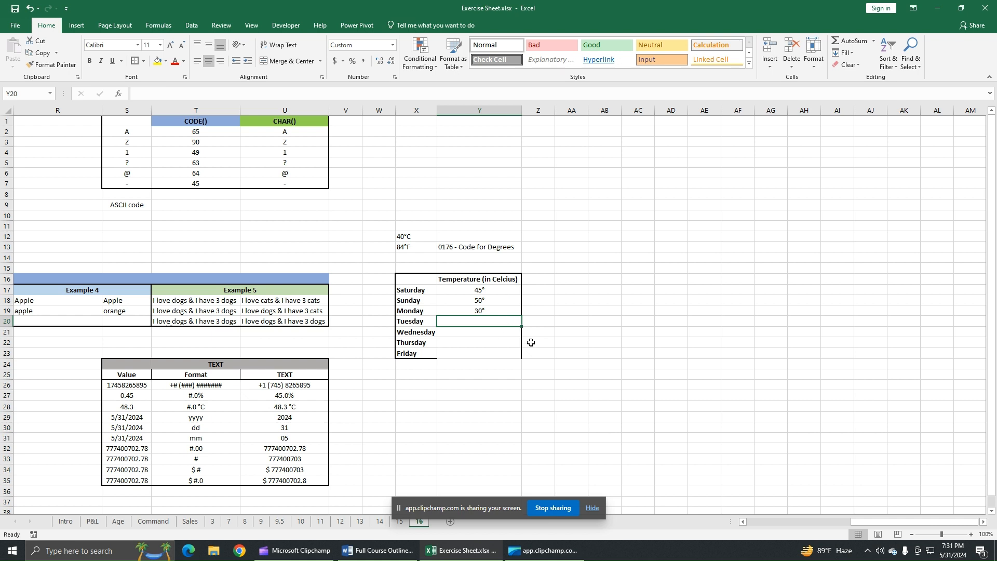
Enter 25, 22, 30 and 27 as the Tuesday to Friday temperatures in Y20 to Y23.
text(25)
key(Return)
text(22)
key(Return)
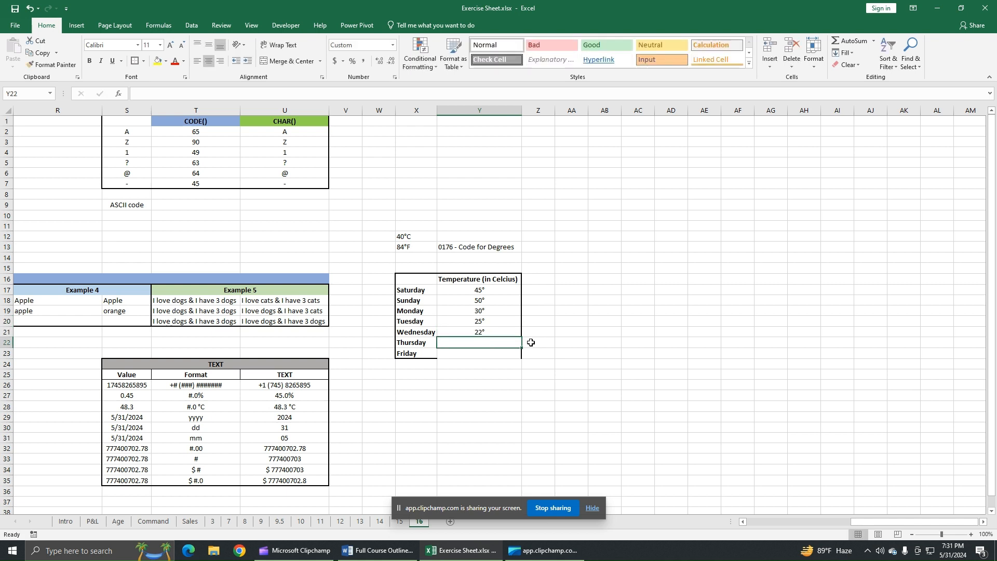
text(30)
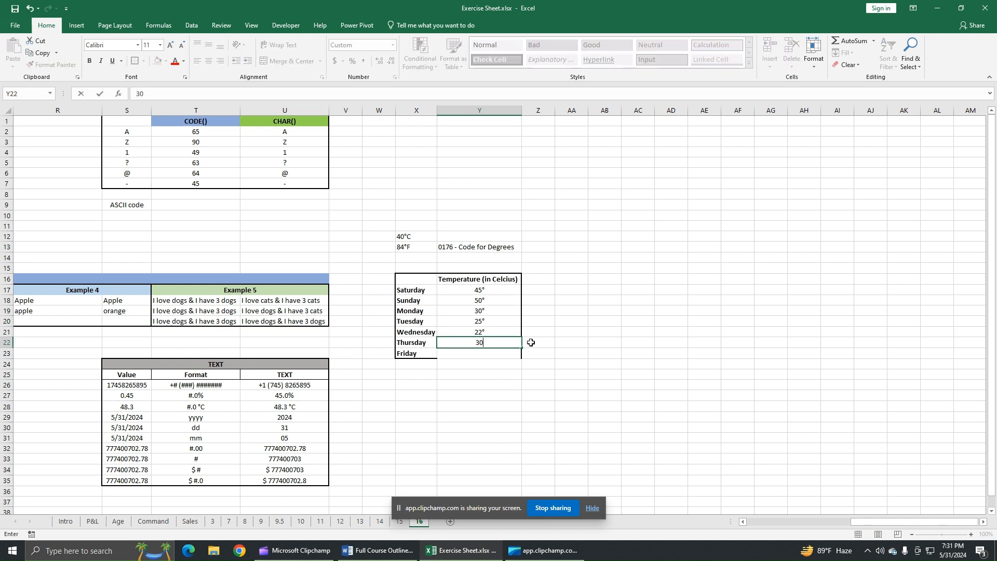
key(Return)
text(27)
key(Return)
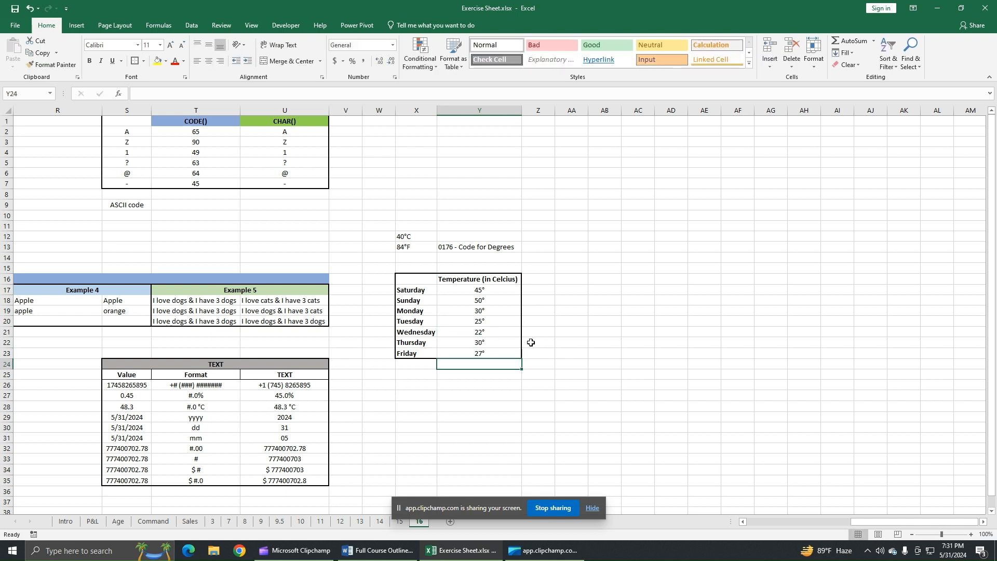